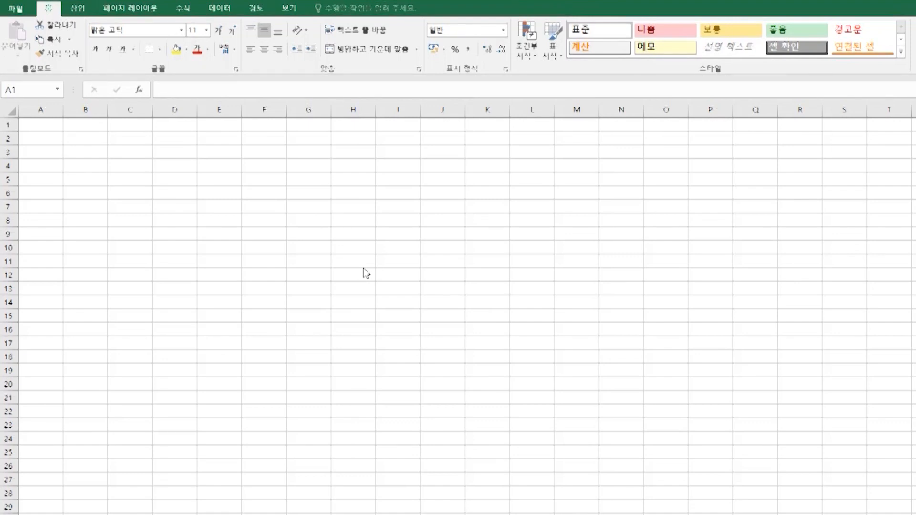
- Enter the number 1 in cell B2
left_click(274, 2)
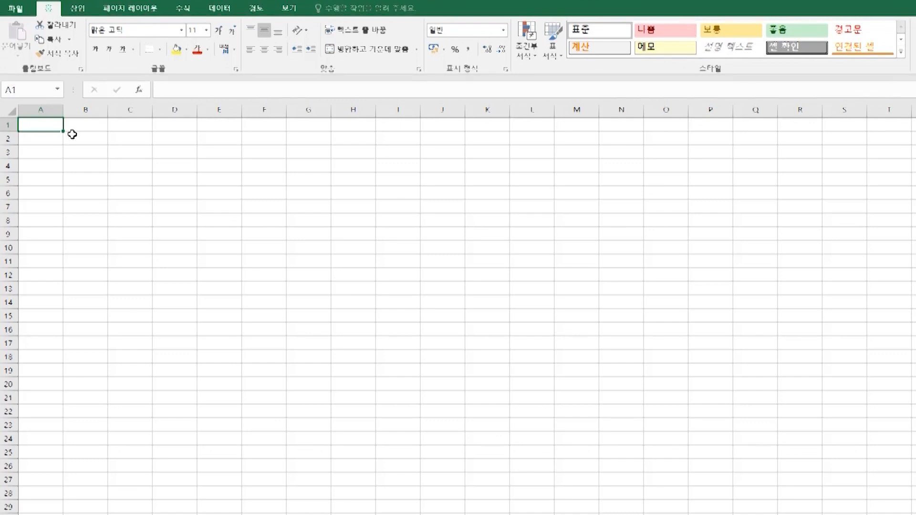
left_click(84, 111)
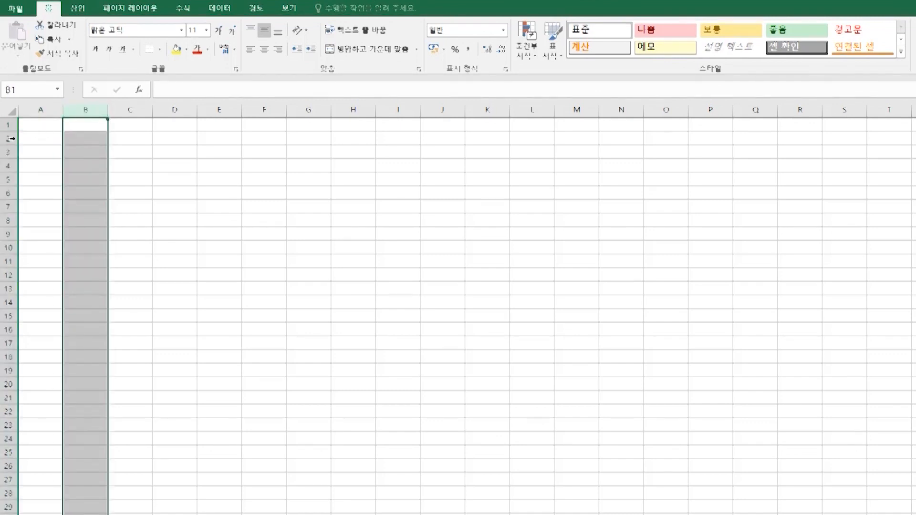
left_click(8, 138)
left_click(90, 137)
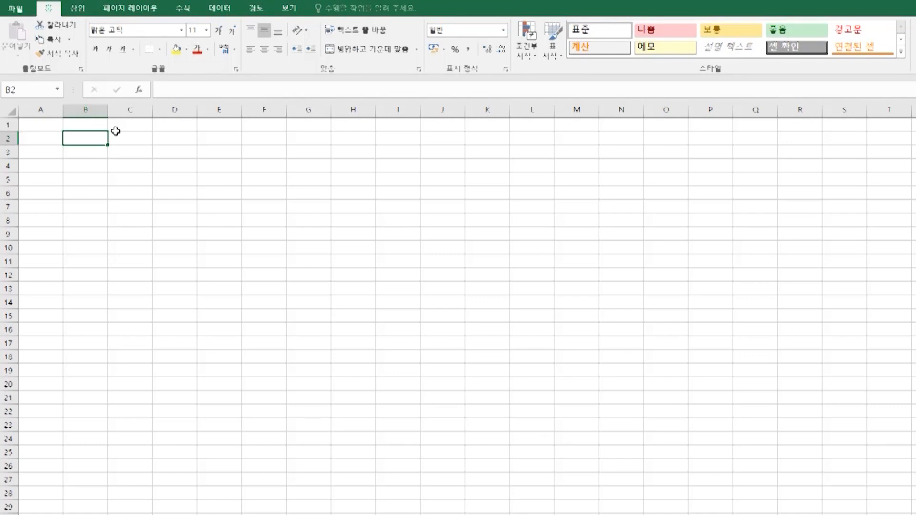
type("1")
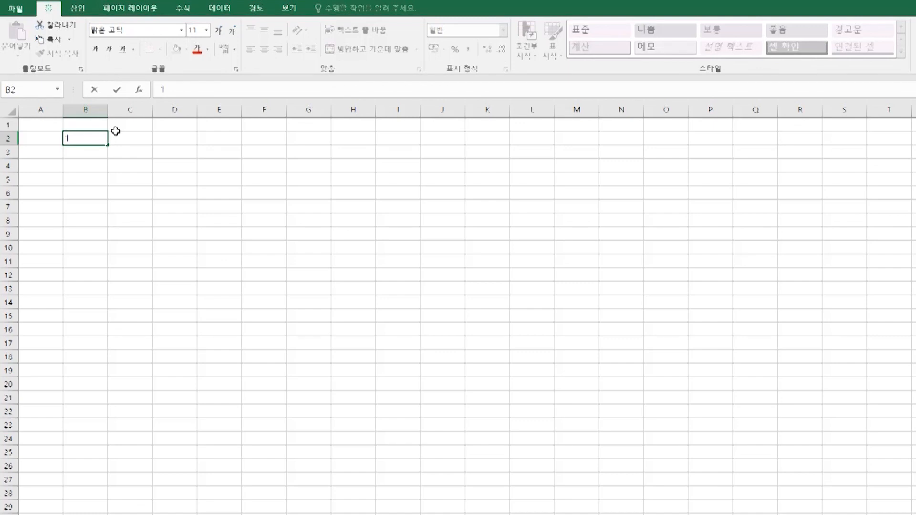
key("Return")
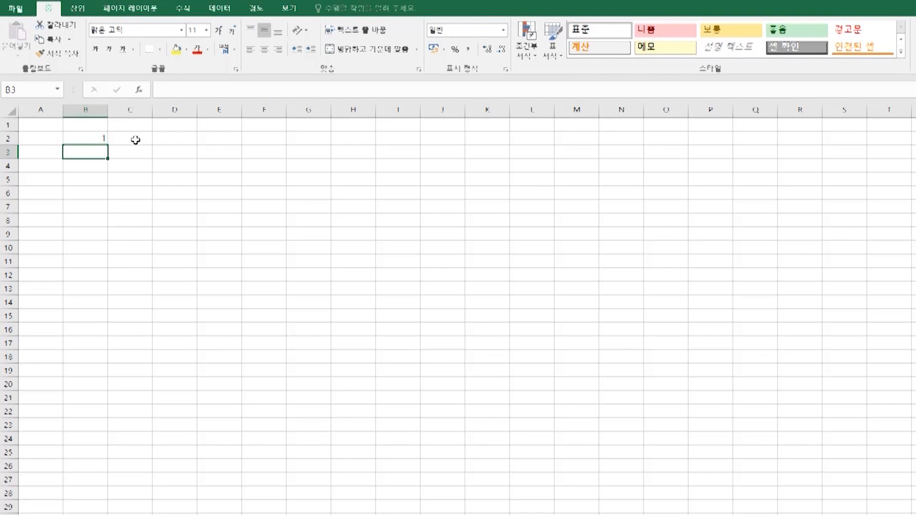
- Enter the text 일 in cell C2
left_click(135, 140)
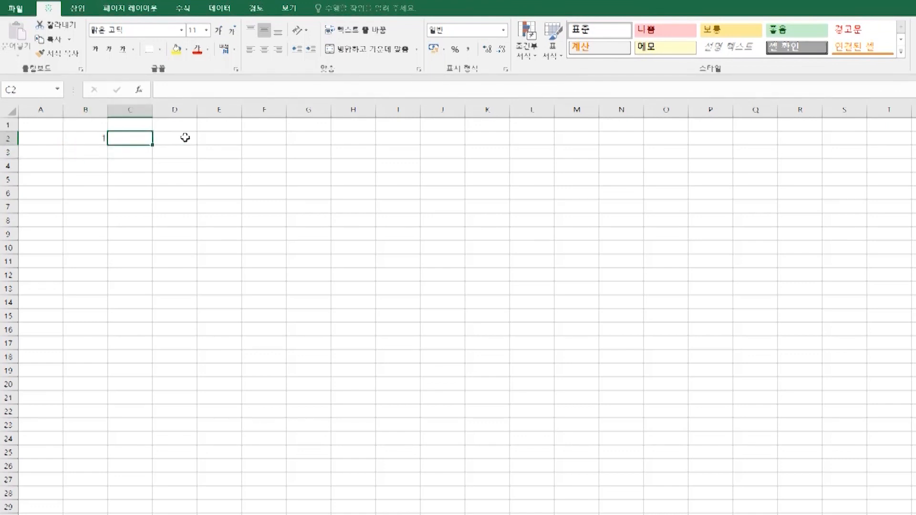
type("d")
key("BackSpace")
type("일")
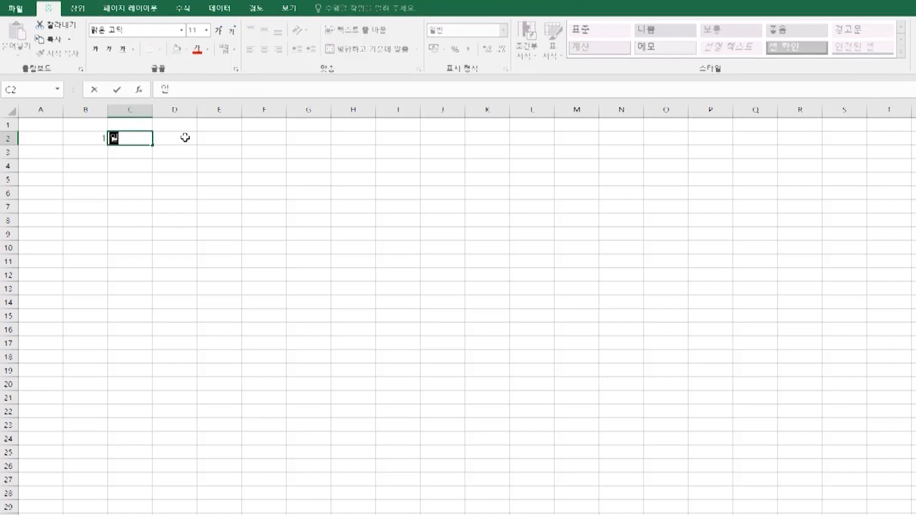
key("Return")
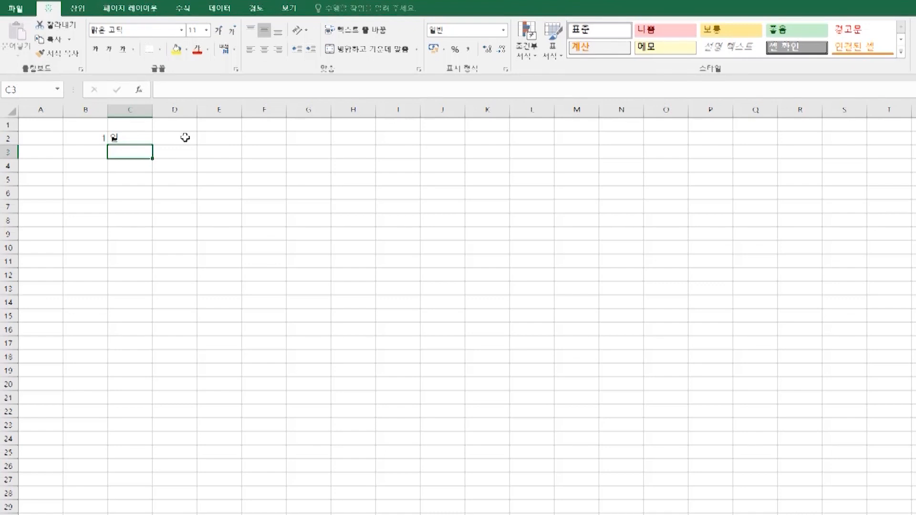
- Enter the combined text and number 일1 in cell D2
left_click(185, 137)
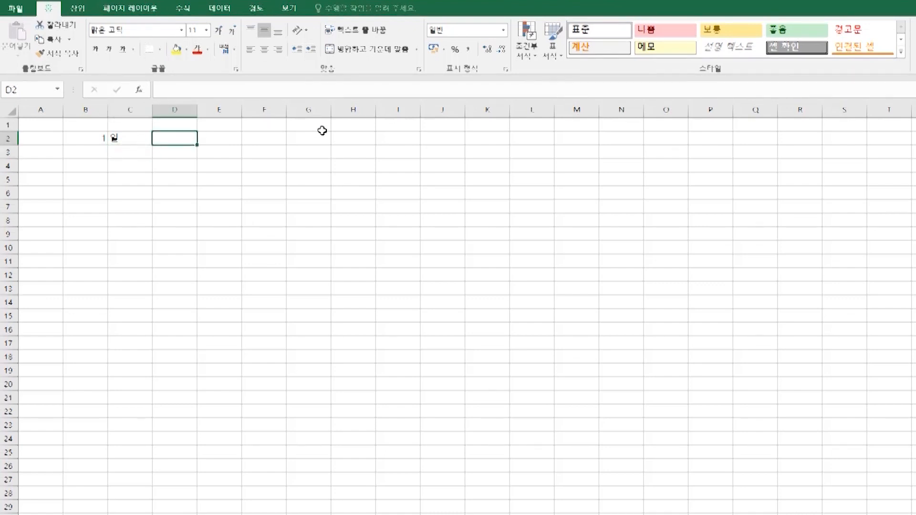
type("일")
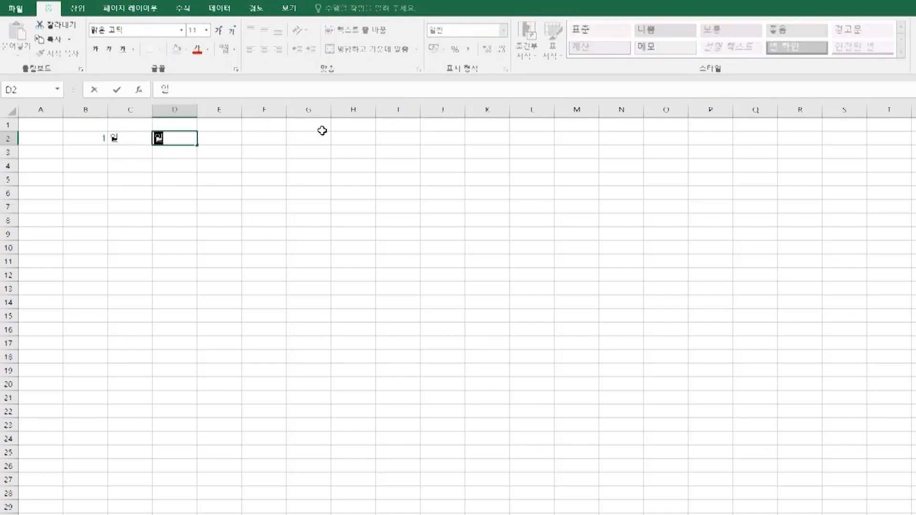
type("1")
key("Return")
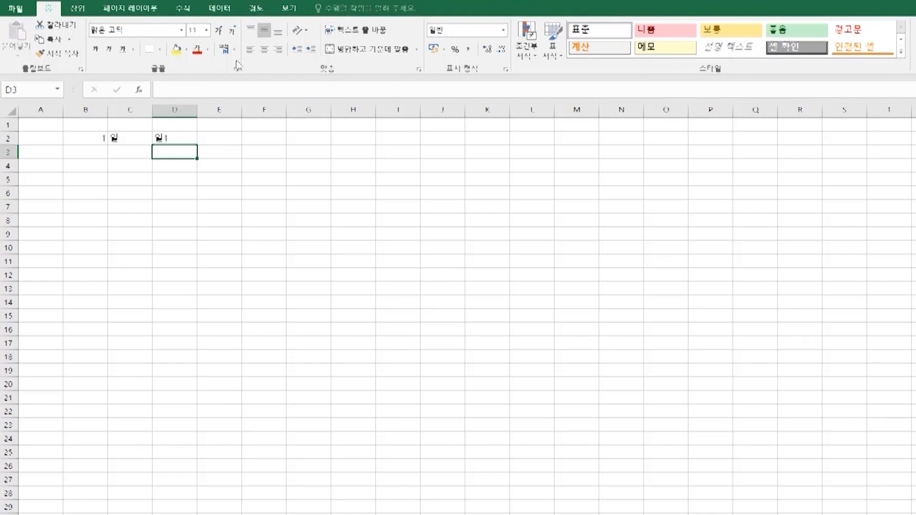
- Enter a placeholder resident registration number in cell E2 and fit the width of column E to it
left_click(221, 137)
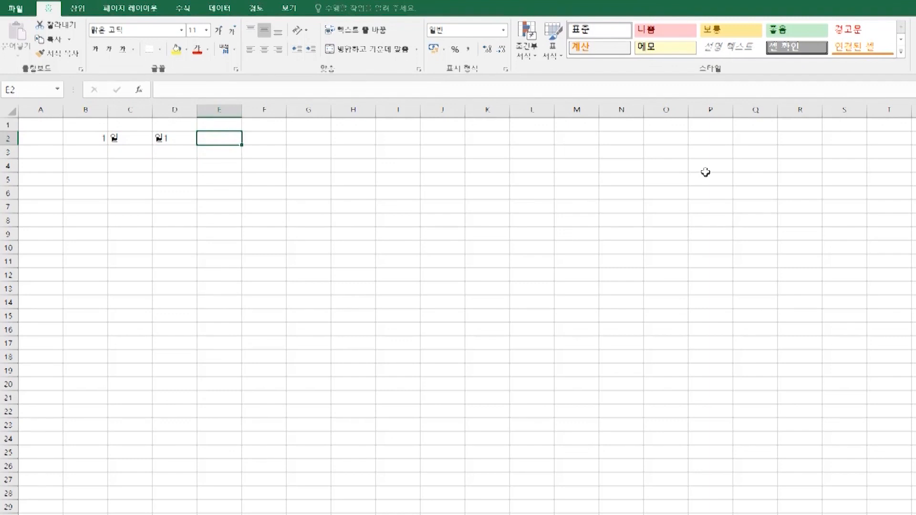
type("11")
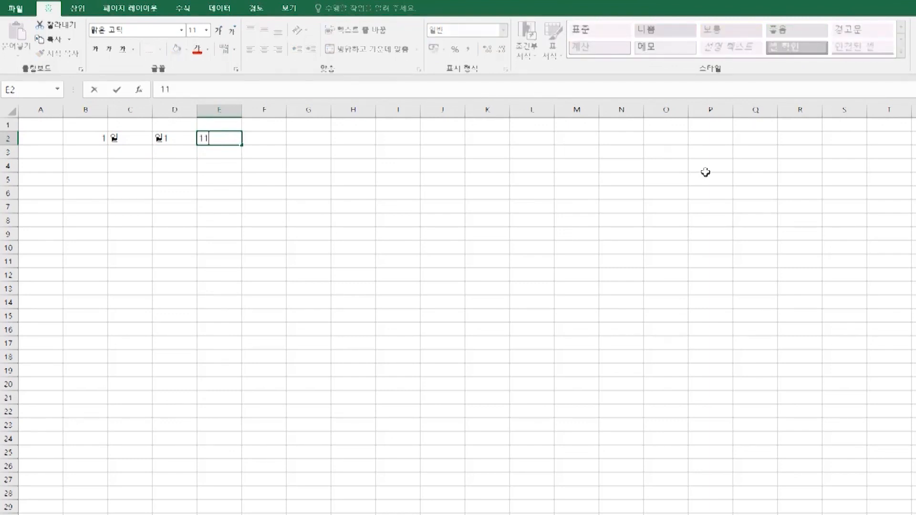
type("1111-1111111")
key("Return")
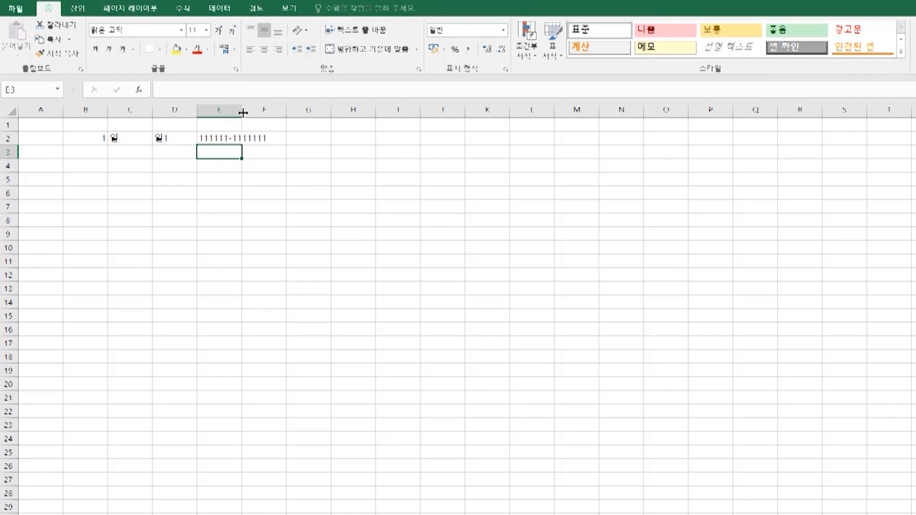
mouse_move(243, 113)
left_mouse_down()
mouse_move(256, 111)
mouse_move(243, 113)
left_mouse_up()
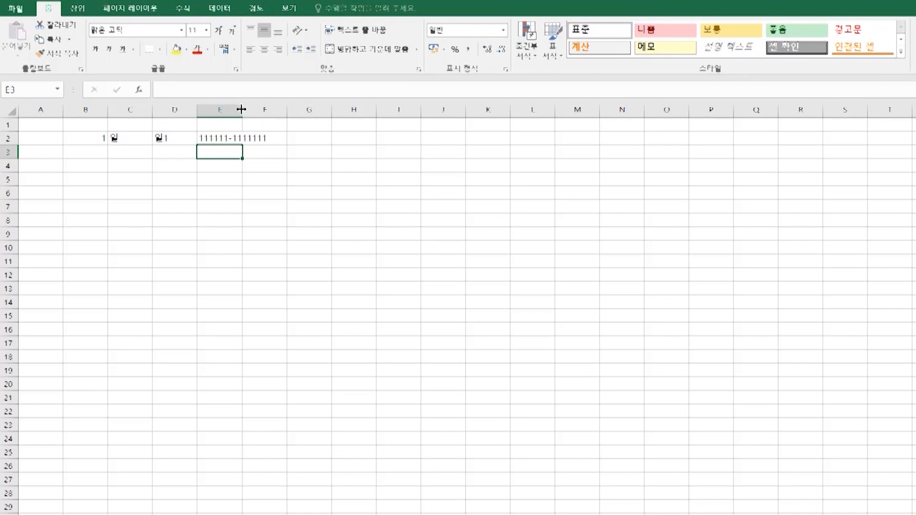
double_click(242, 110)
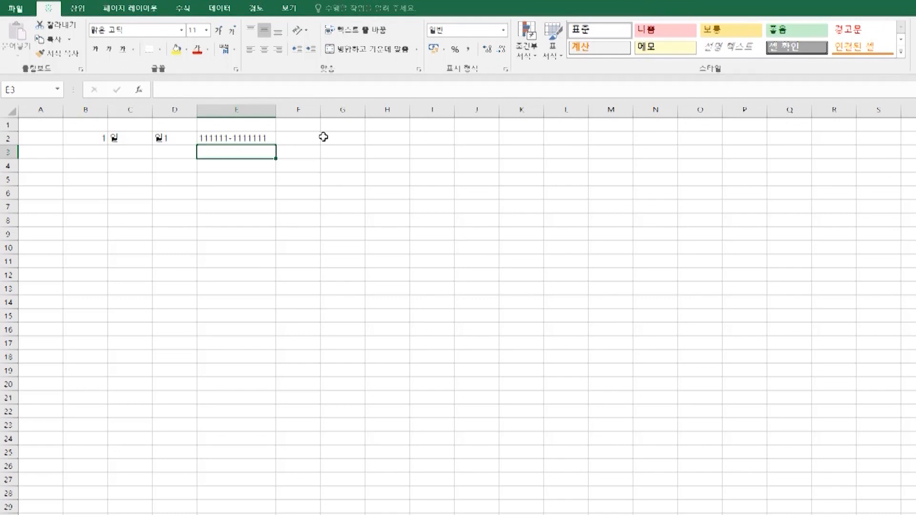
- Enter the date 2021년 01월 01일, with spaces between its parts, in cell F2
left_click(300, 140)
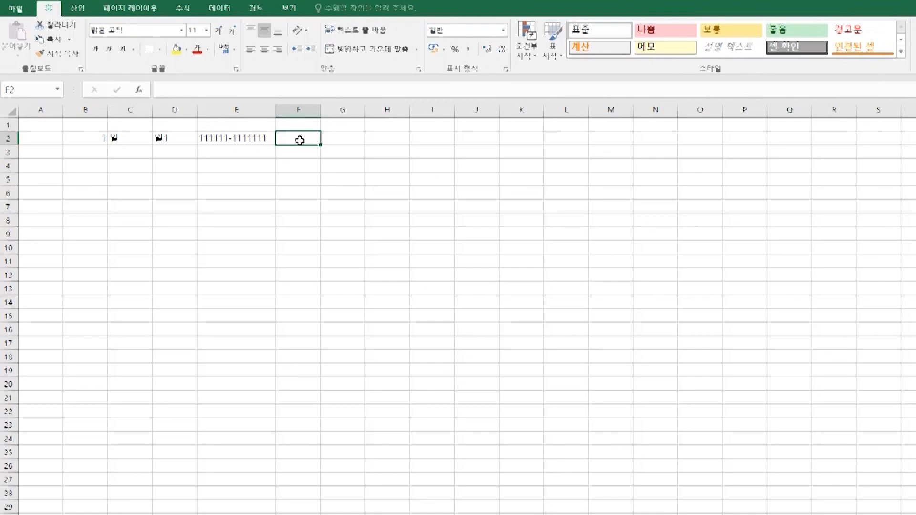
type("2021년")
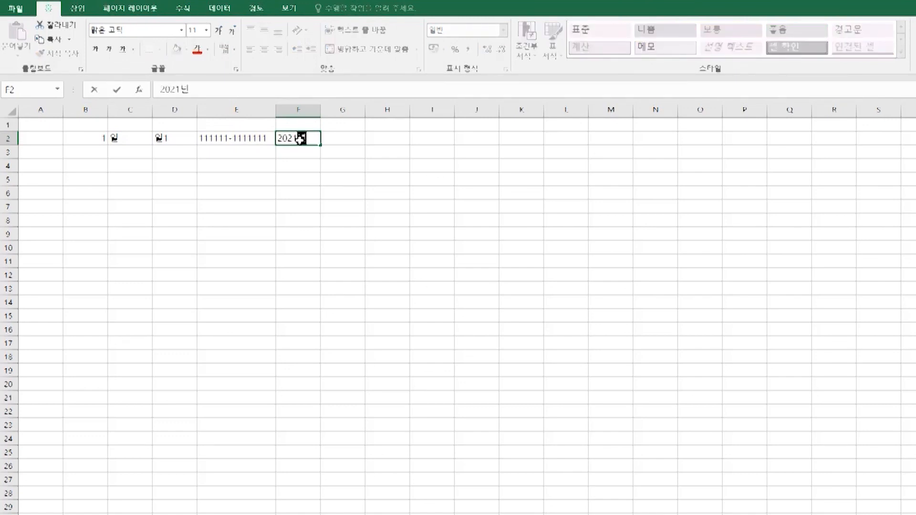
type(" 01월 01이ㄹ")
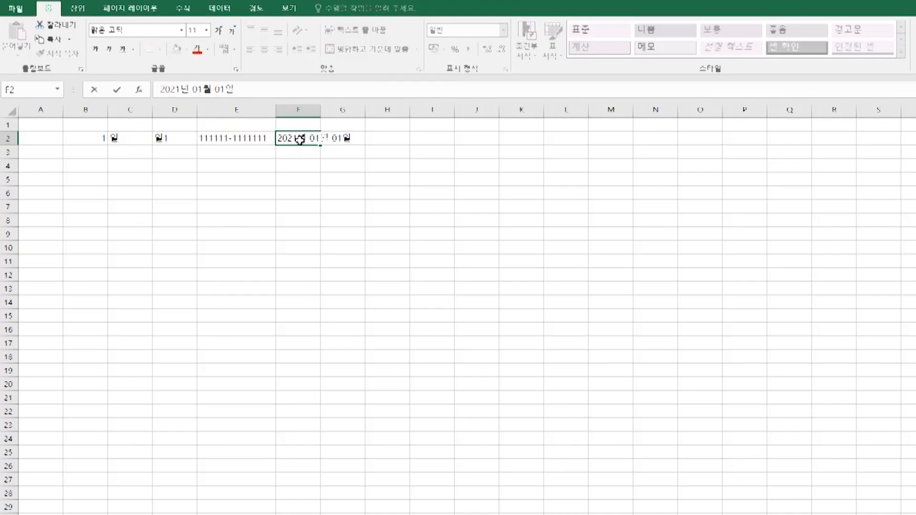
key("Return")
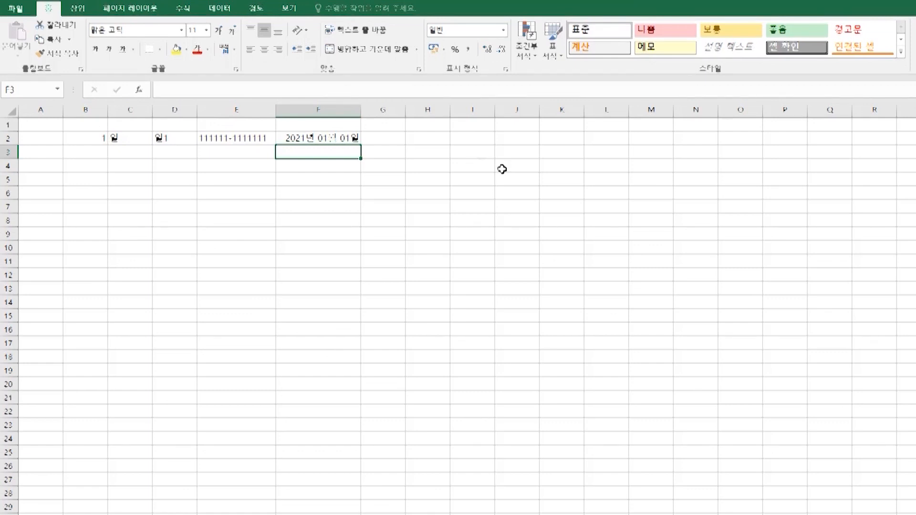
- Enter the date without spaces, 2021년01월01일, in cell G2 and fit the width of column G to it
left_click(398, 138)
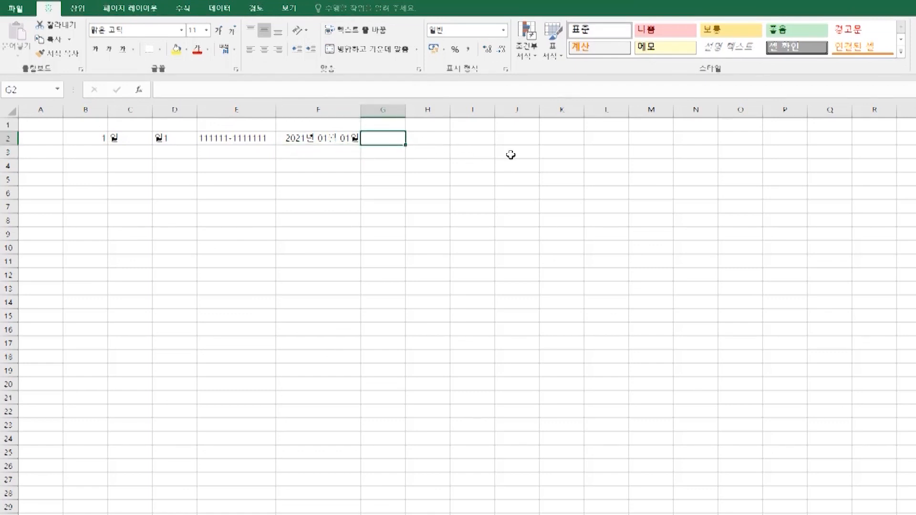
type("2021")
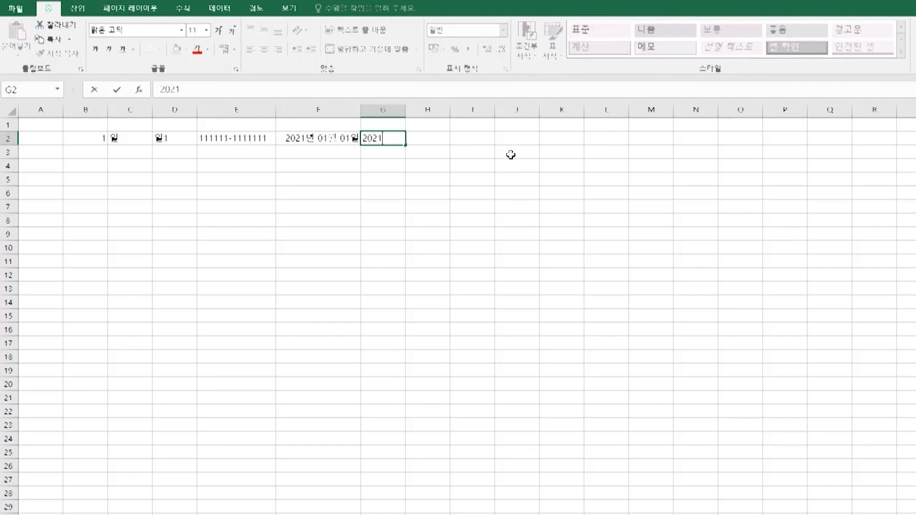
type("녀ㄴ01월01일")
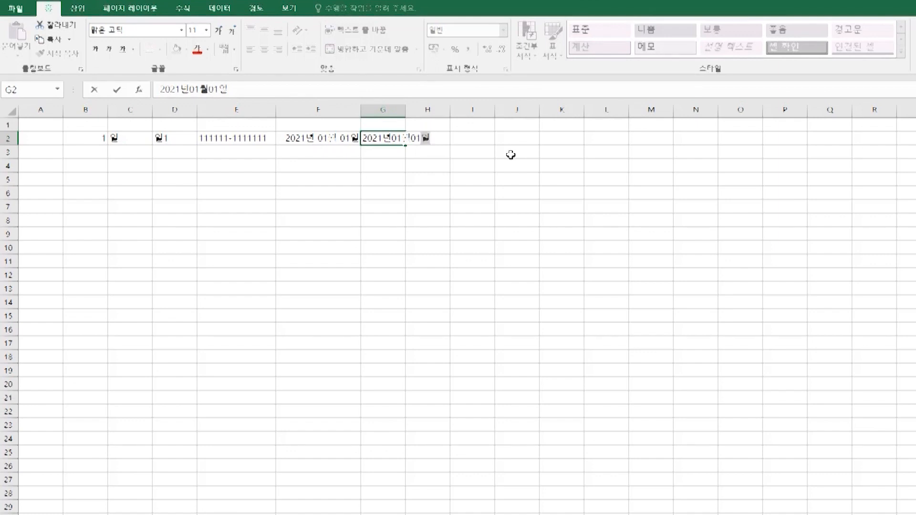
key("Return")
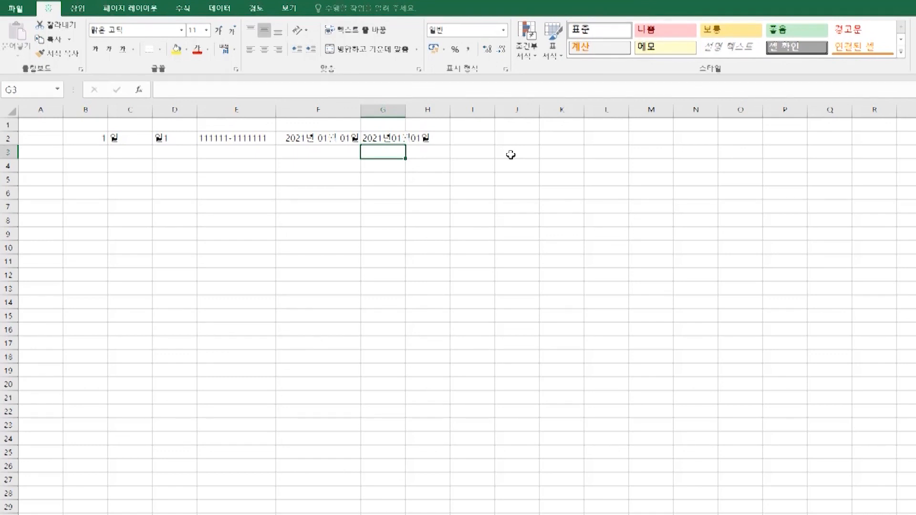
double_click(406, 111)
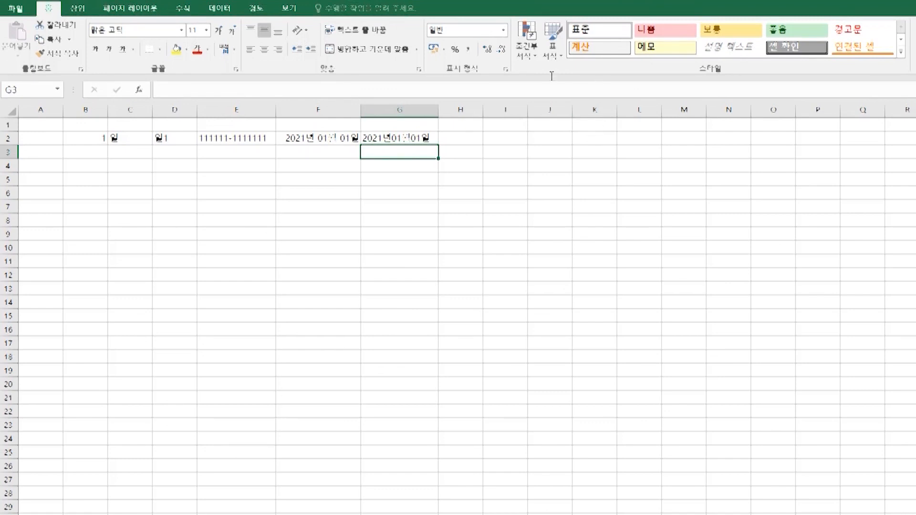
- Autofill the number in B2 down to B10 and the text in C2 down to C10
left_click(92, 140)
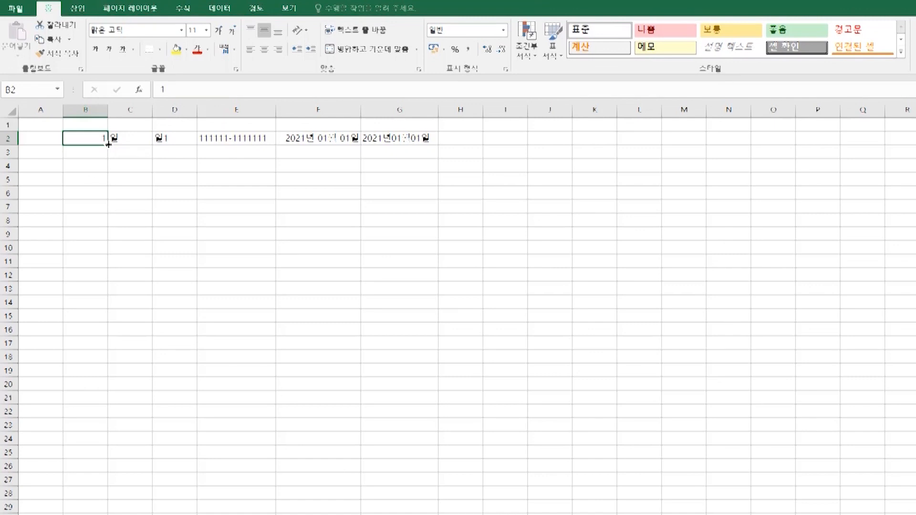
left_click_drag(108, 144, 98, 253)
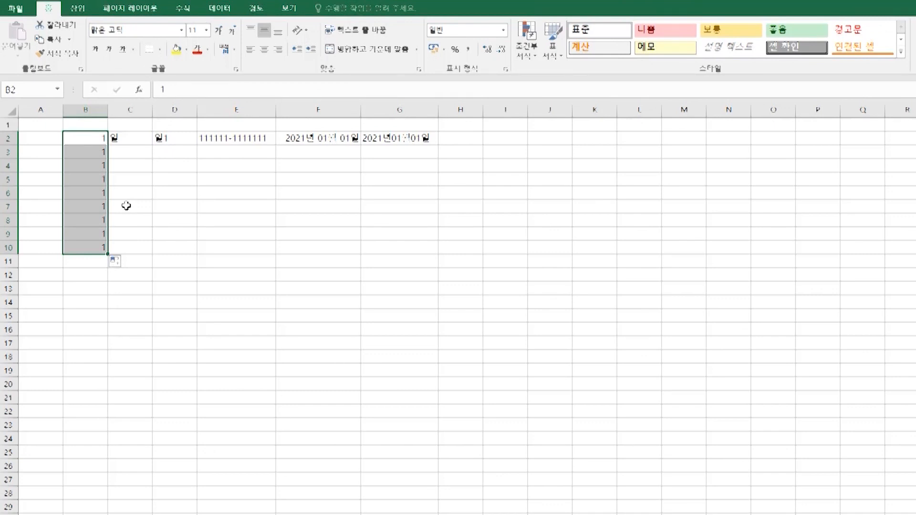
left_click(132, 140)
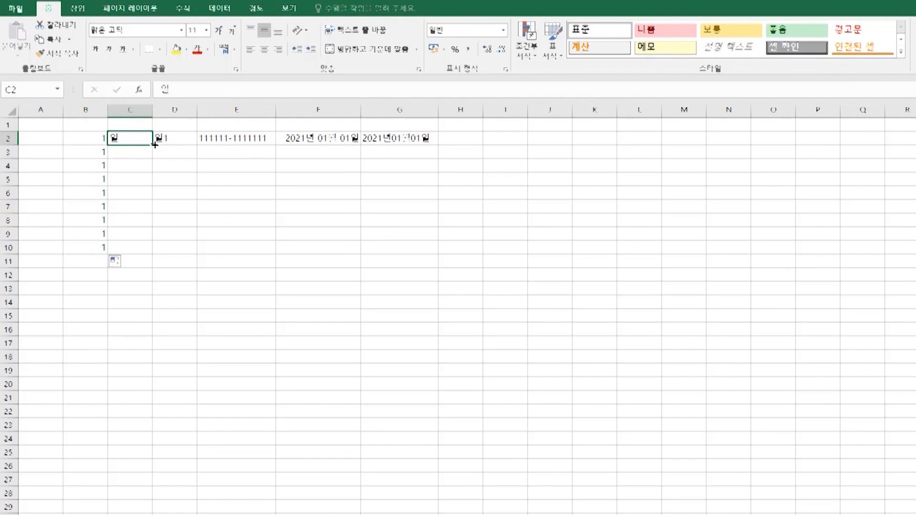
left_click_drag(155, 144, 152, 254)
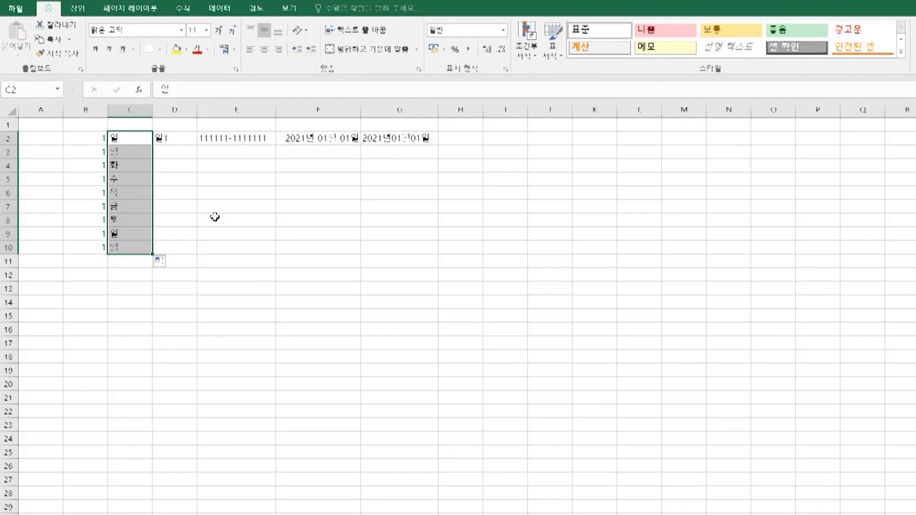
- Copy the sample entries in D2:G2 and paste them starting at cell H2
left_click(170, 139)
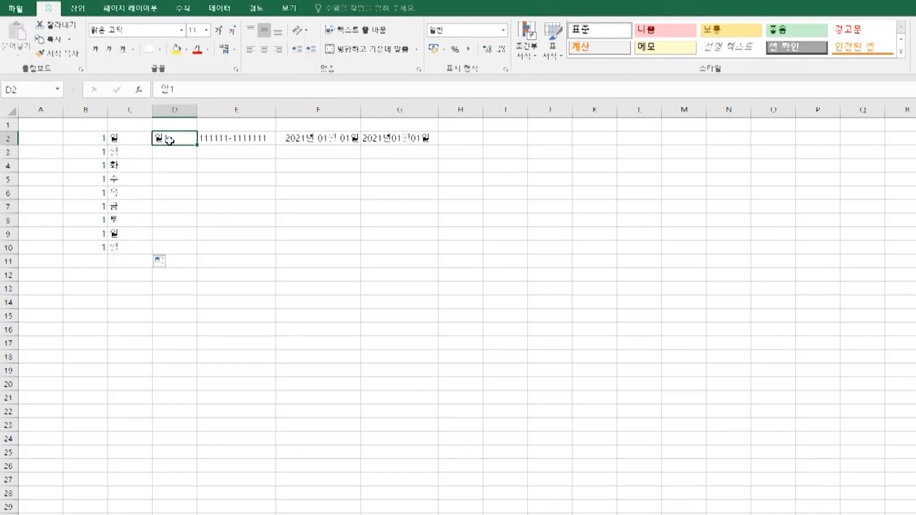
left_click_drag(169, 140, 424, 139)
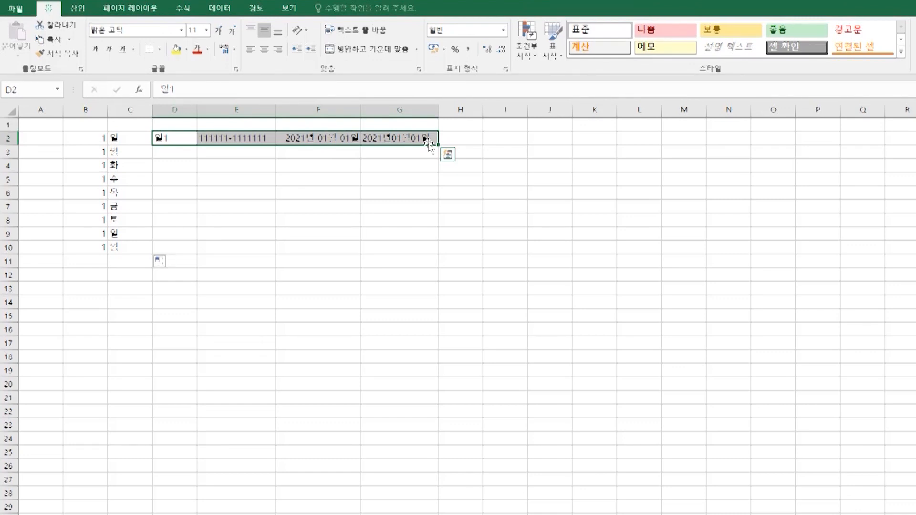
left_click(375, 4)
key("ctrl+c")
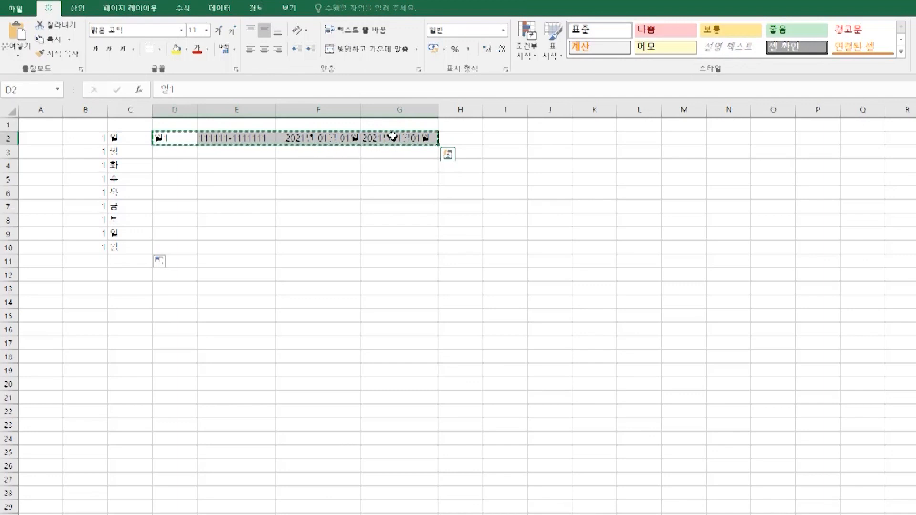
left_click(457, 140)
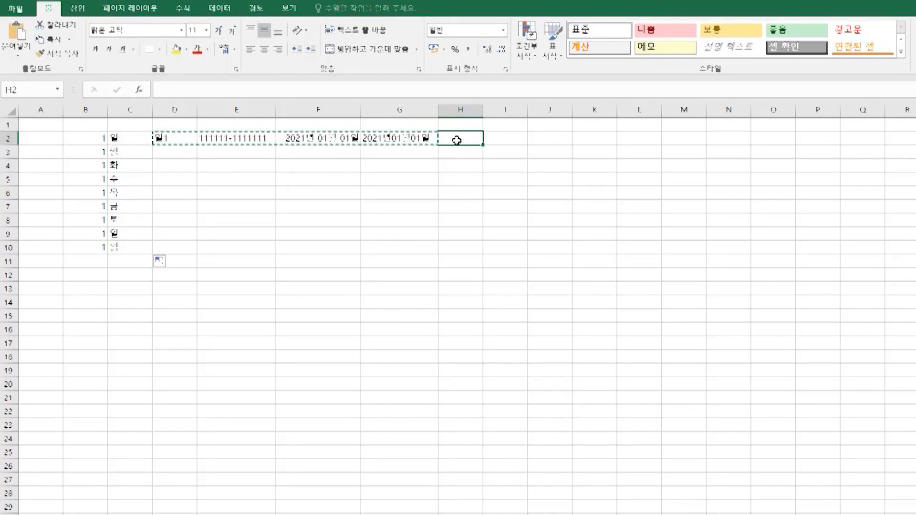
key("ctrl+v")
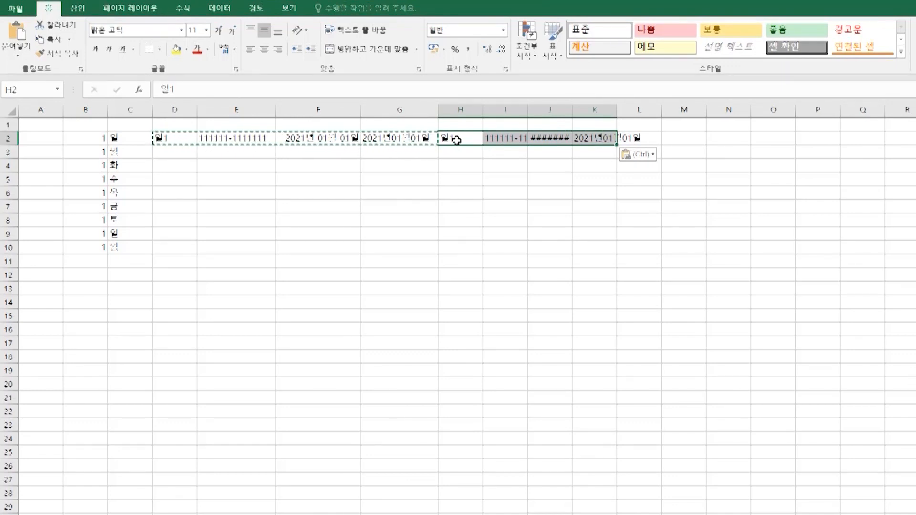
- Fit the widths of columns I, J and K to their contents and clear the original entries in D2:G2
double_click(526, 112)
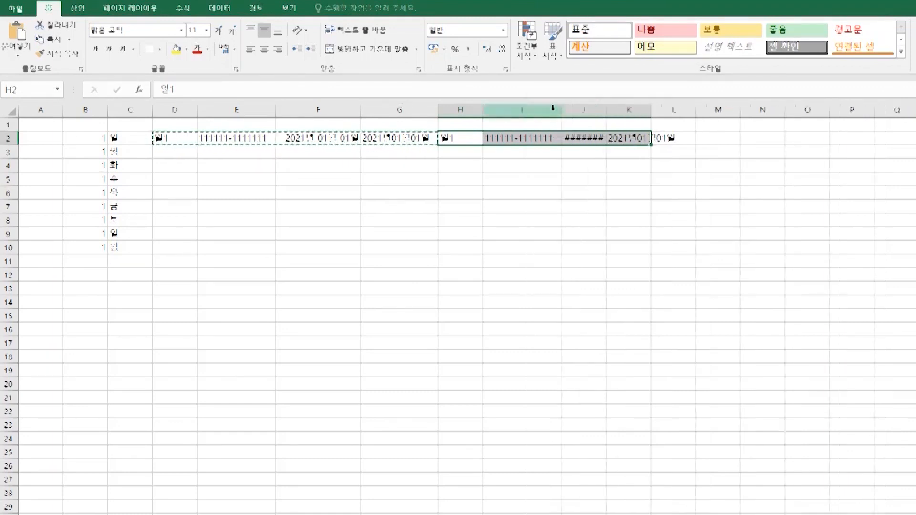
double_click(606, 110)
double_click(691, 110)
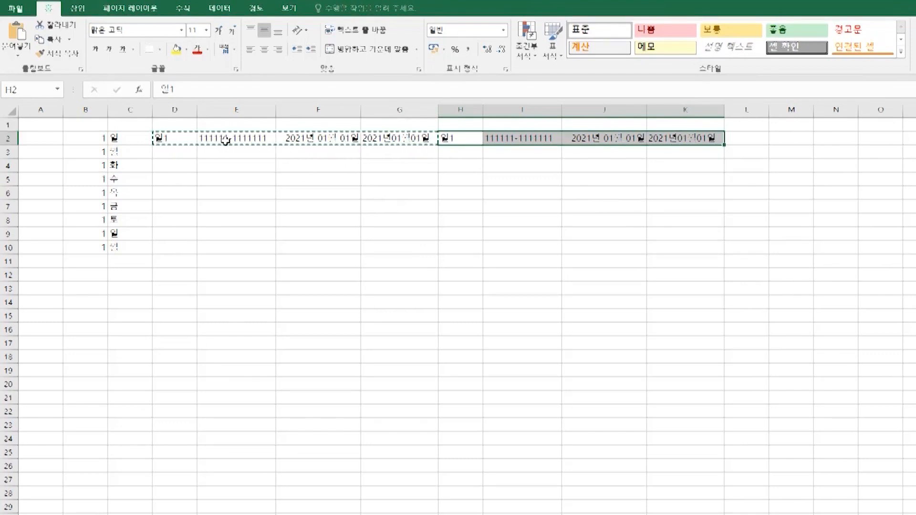
left_click_drag(192, 142, 412, 147)
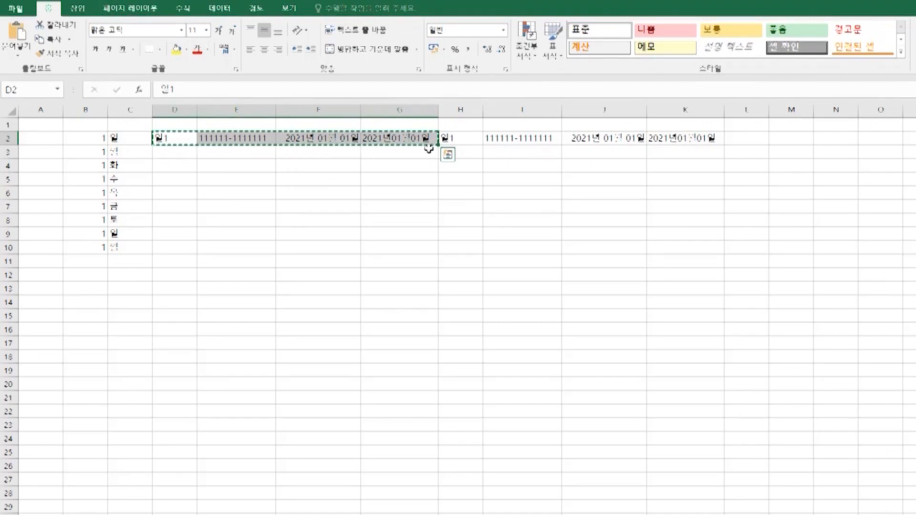
key("Delete")
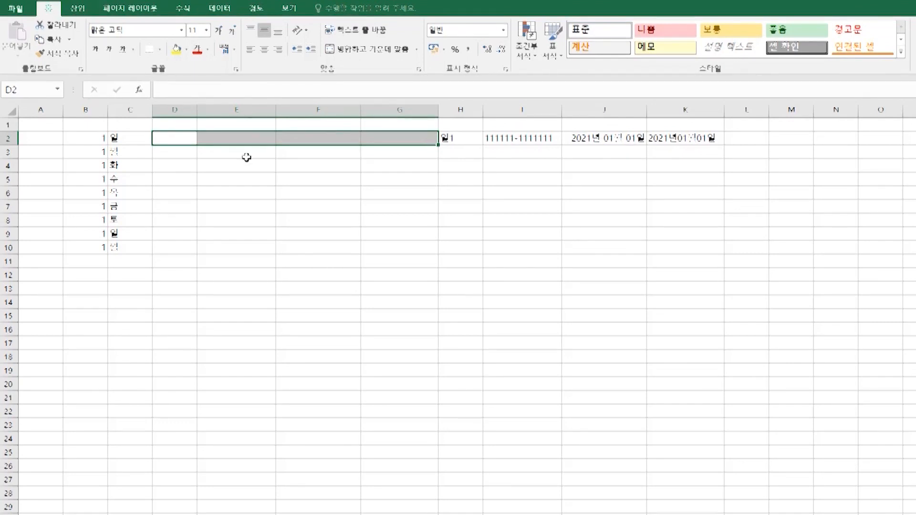
- Enter 1 in D2 and 2 in D3, and autofill the pair down to D10
left_click(188, 137)
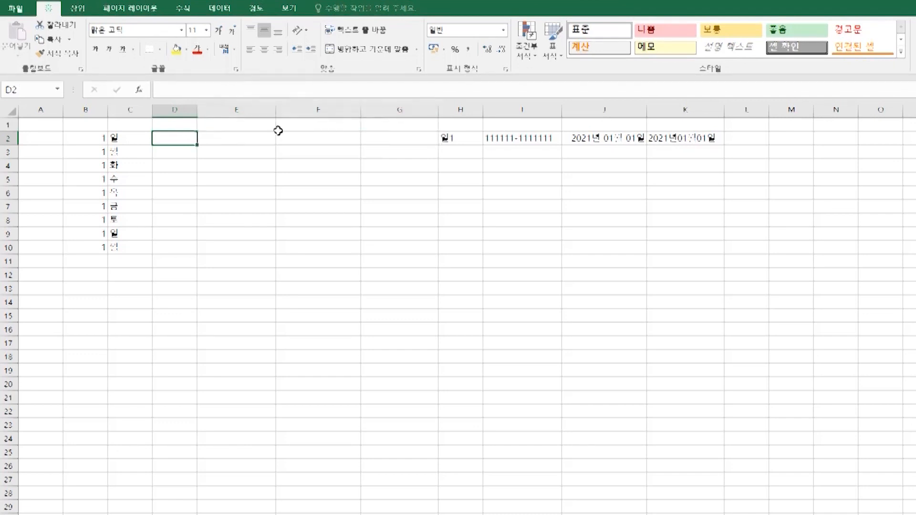
type("1")
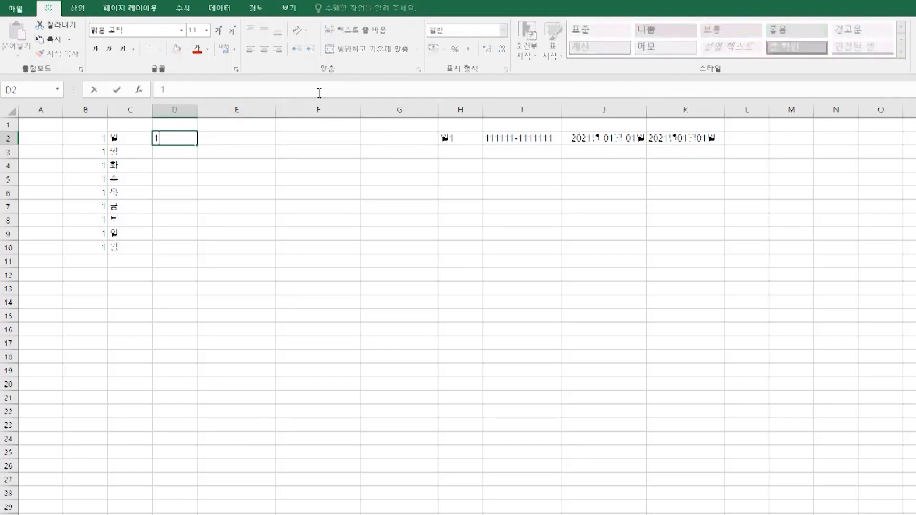
key("Return")
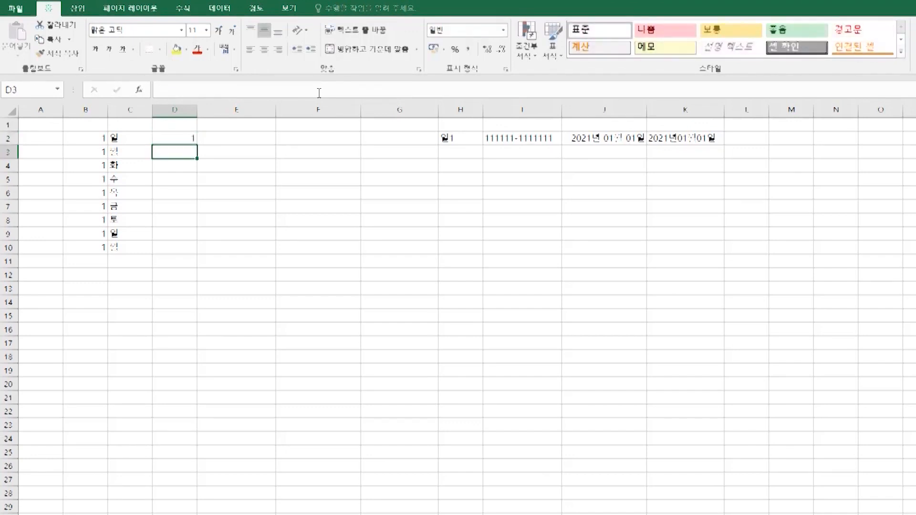
type("2")
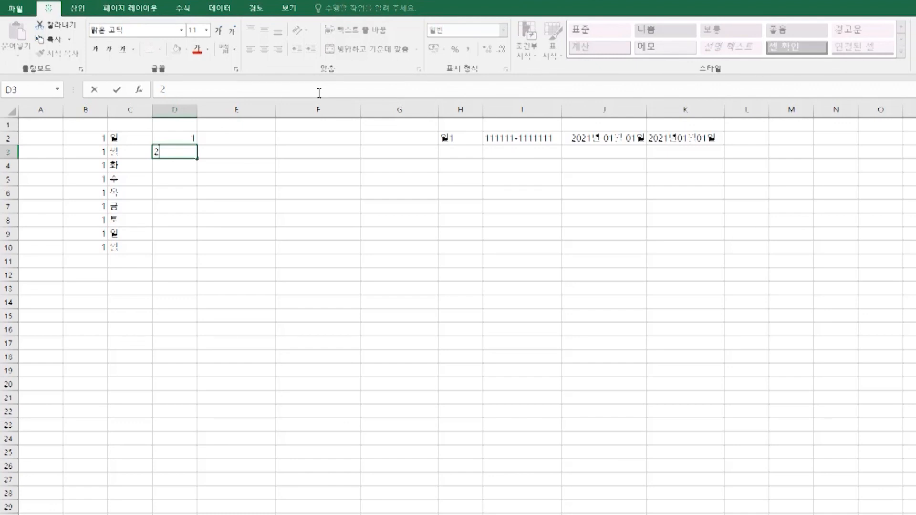
key("Return")
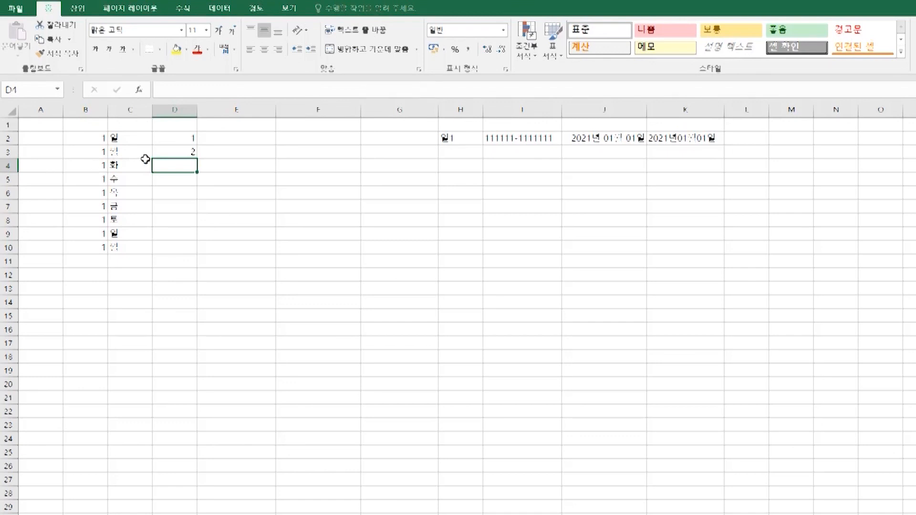
left_click(187, 140)
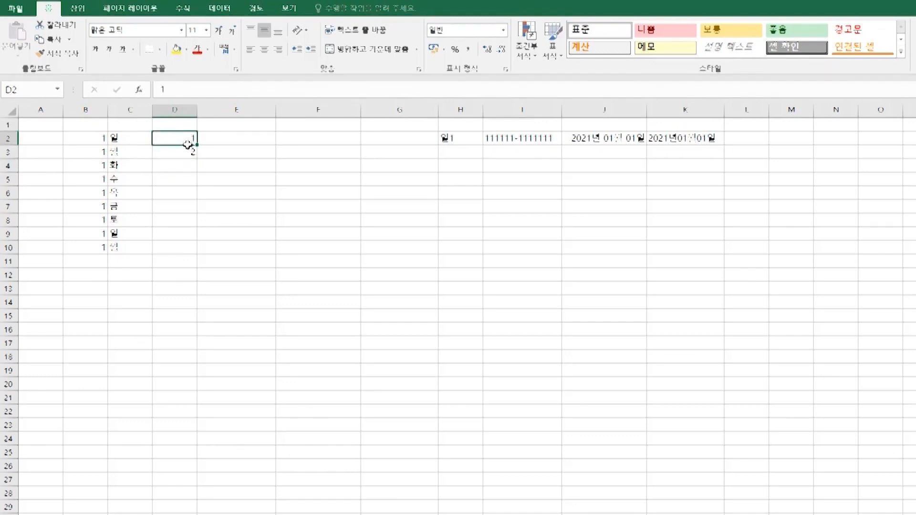
left_click_drag(187, 140, 186, 148)
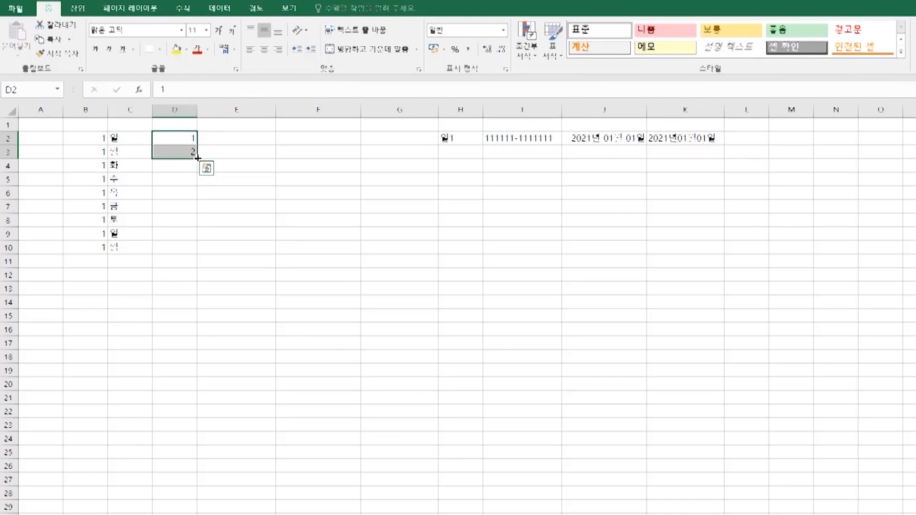
left_click_drag(197, 157, 188, 251)
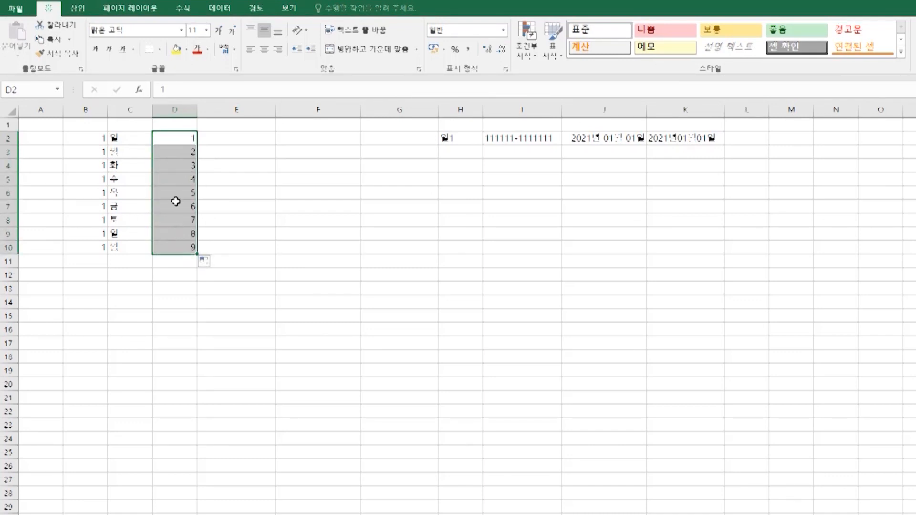
- Enter 1 in E2 and 3 in E3, and autofill the two-cell pattern down to E10
left_click(243, 139)
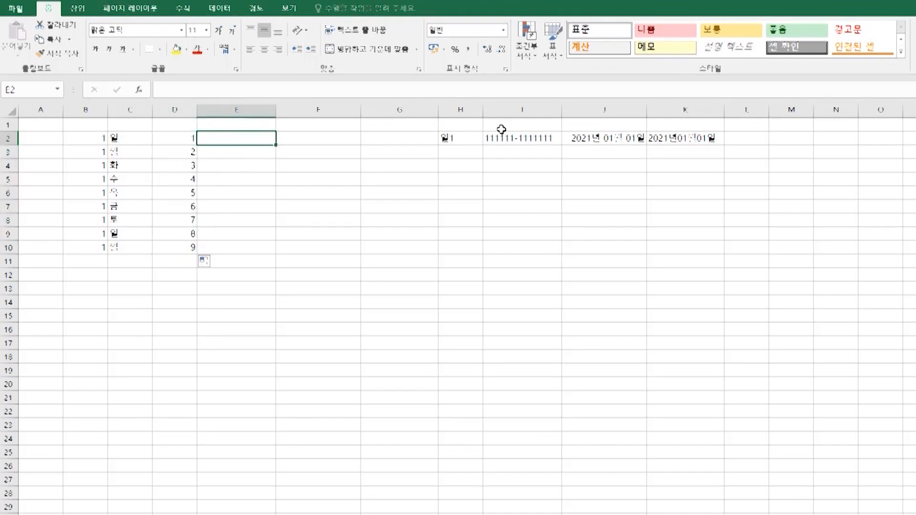
type("1")
key("Return")
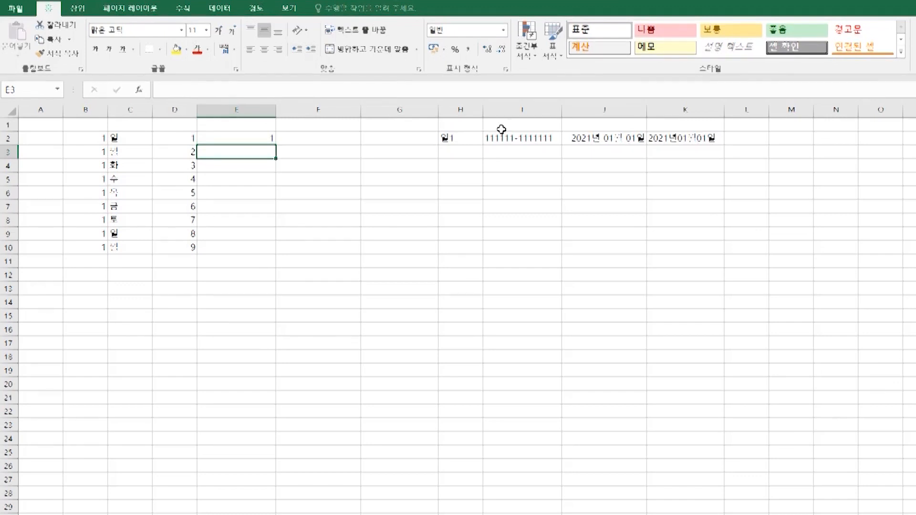
type("3")
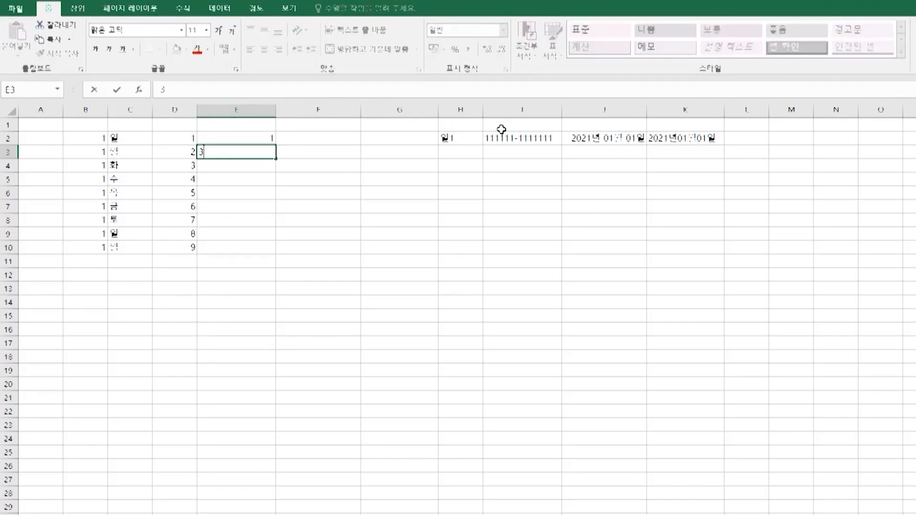
left_click_drag(265, 137, 263, 151)
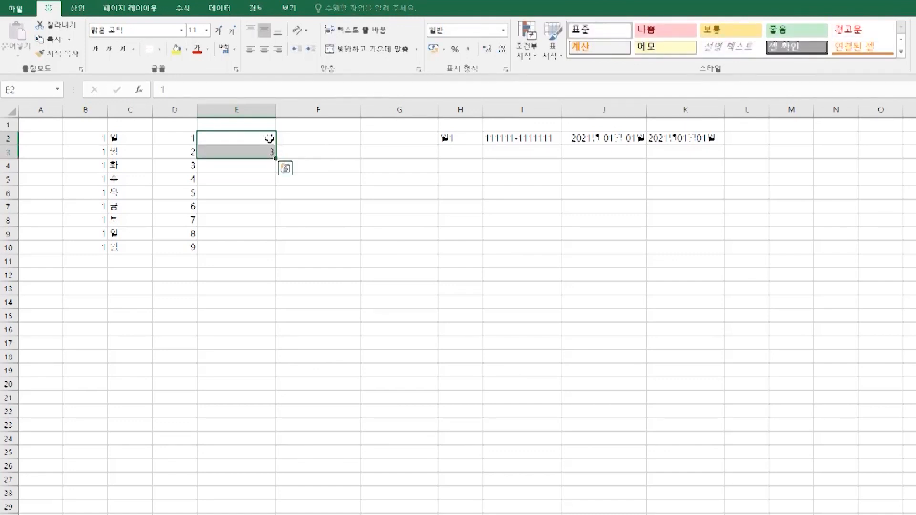
left_click_drag(276, 158, 276, 255)
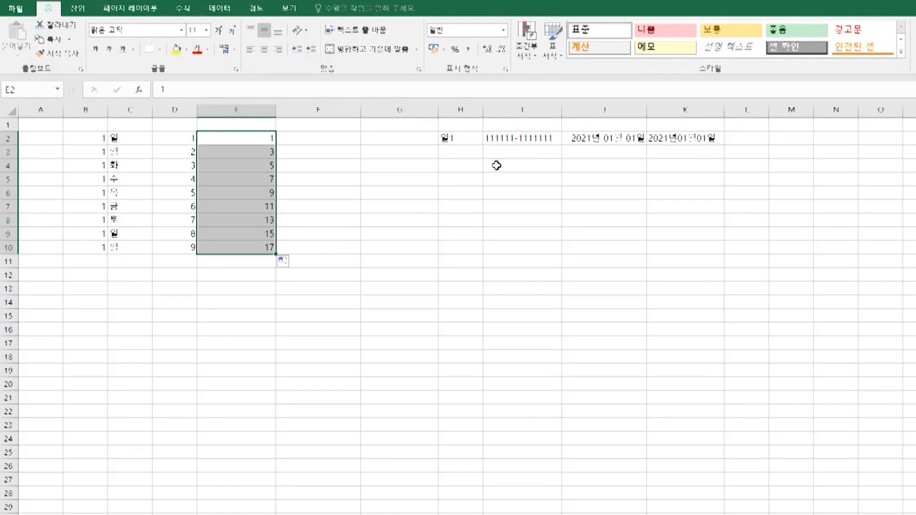
- Enter the text 한글 in F2 and autofill it down to F10
left_click(329, 142)
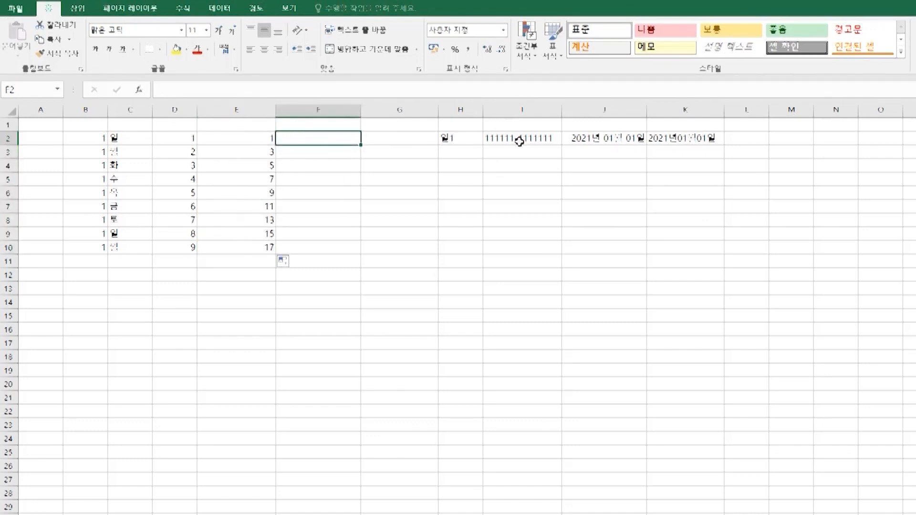
type("한글")
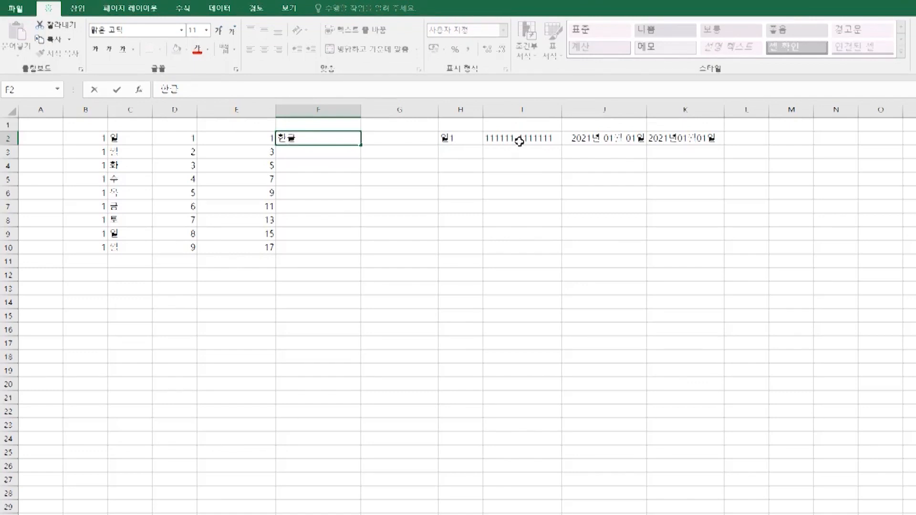
left_click(372, 139)
left_click(341, 138)
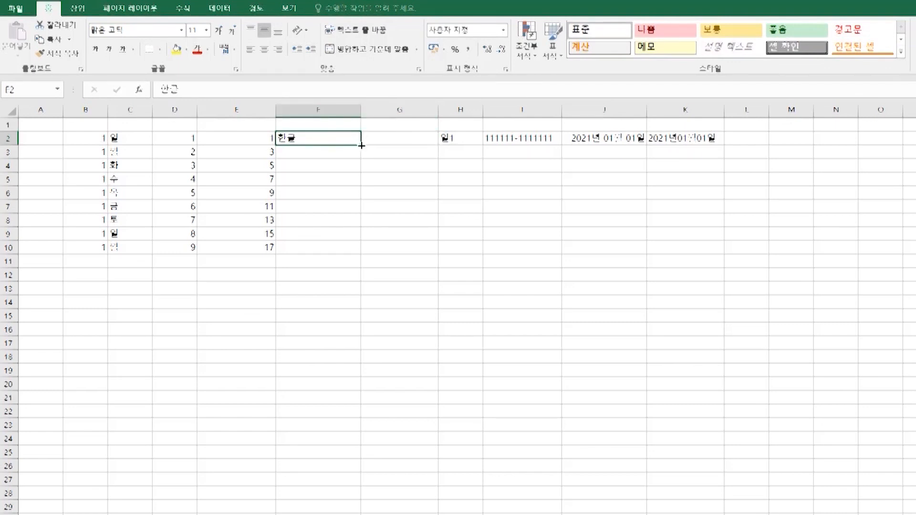
left_click_drag(361, 145, 352, 252)
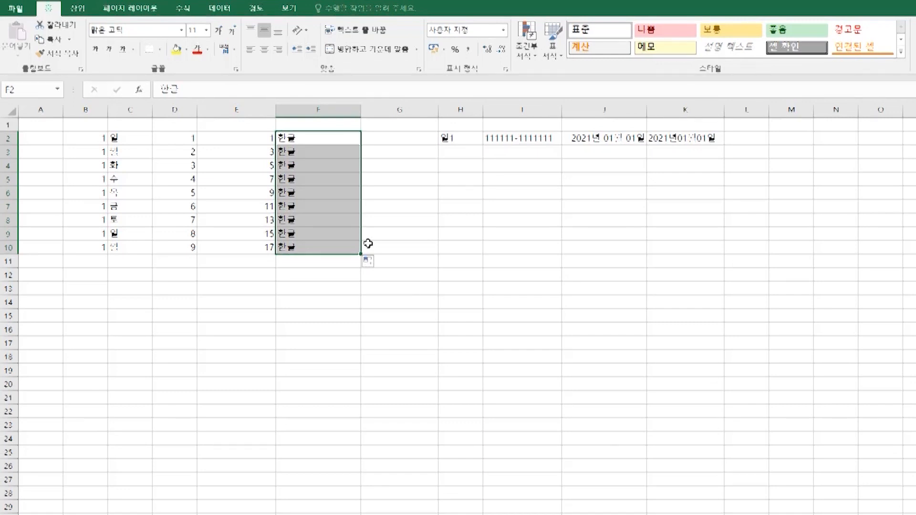
- Enter 한글 in G2 and 영어 in G3, and autofill the two texts down to G10
left_click(417, 139)
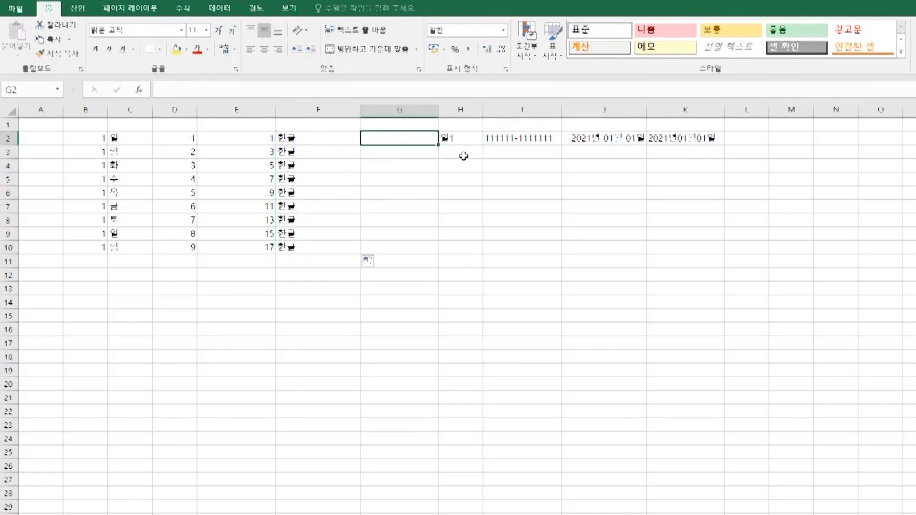
type("한글")
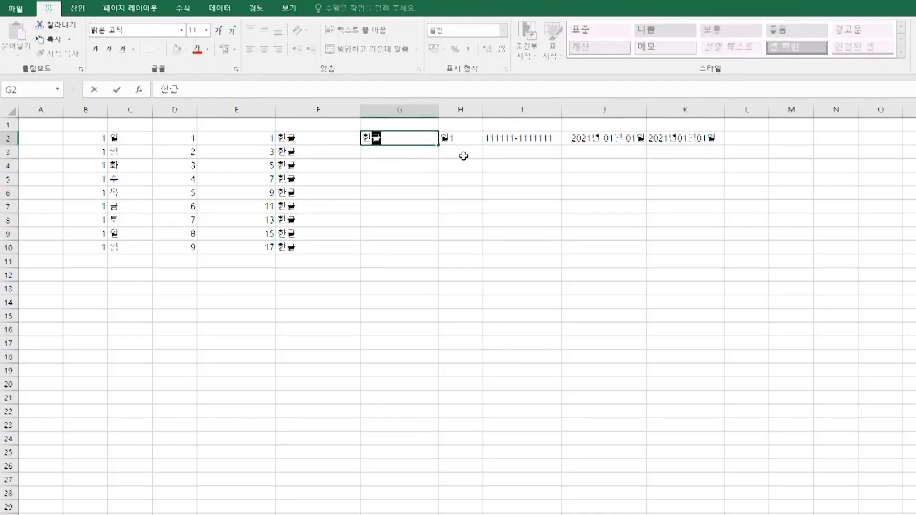
key("Return")
type("영어")
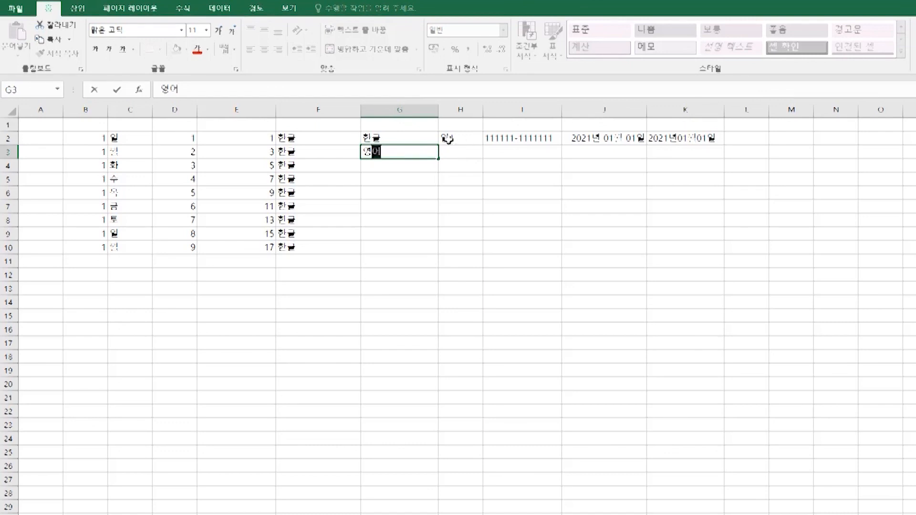
left_click_drag(425, 138, 427, 151)
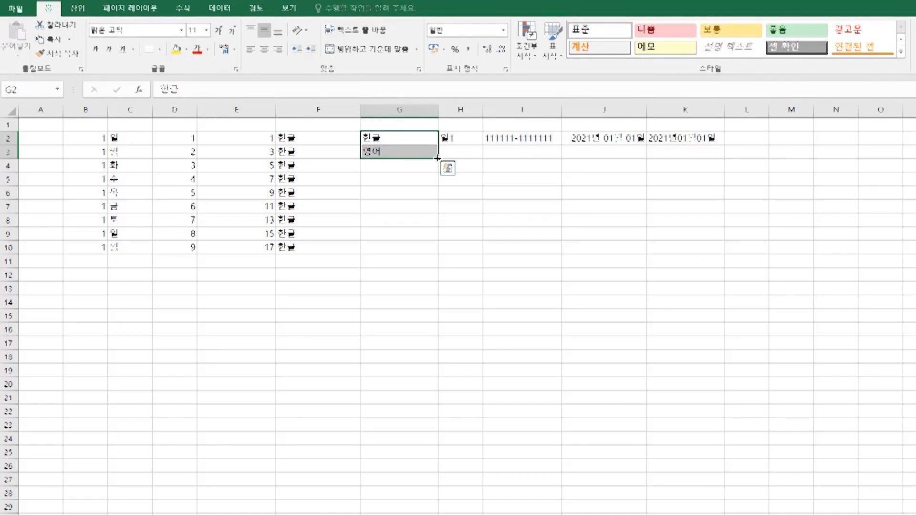
left_click_drag(437, 158, 429, 255)
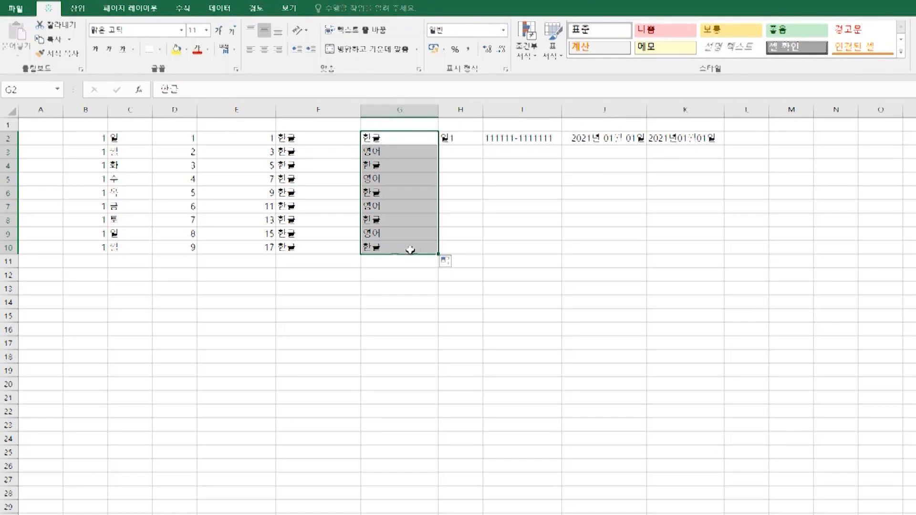
- Undo the autofill in column G and the text entries in G3 and G2
left_click(529, 189)
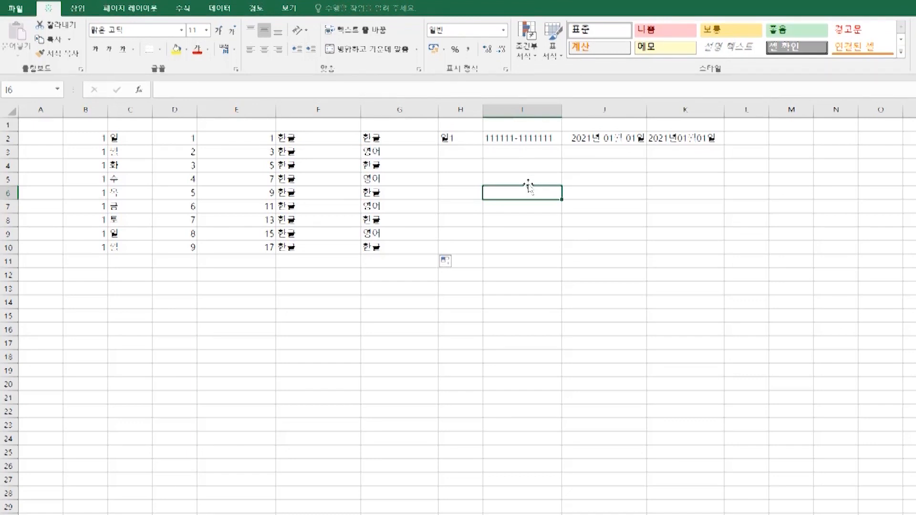
key("ctrl+z")
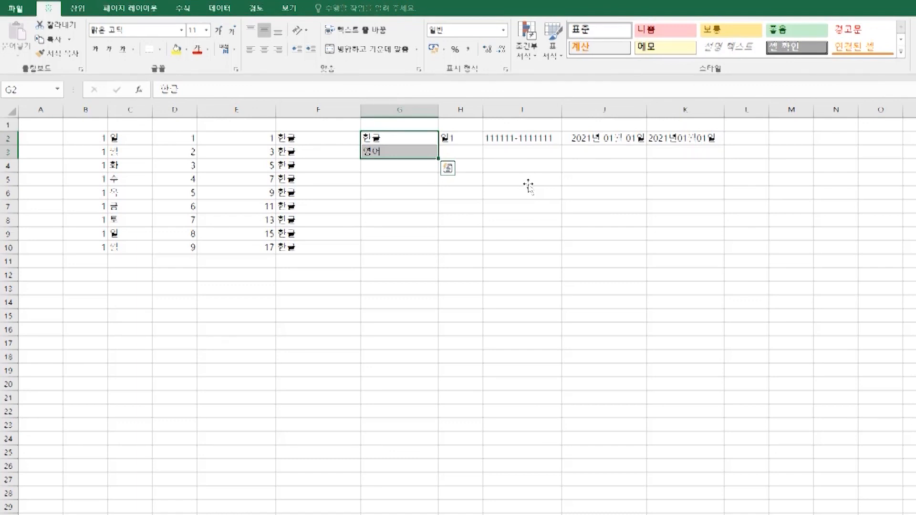
key("ctrl+z")
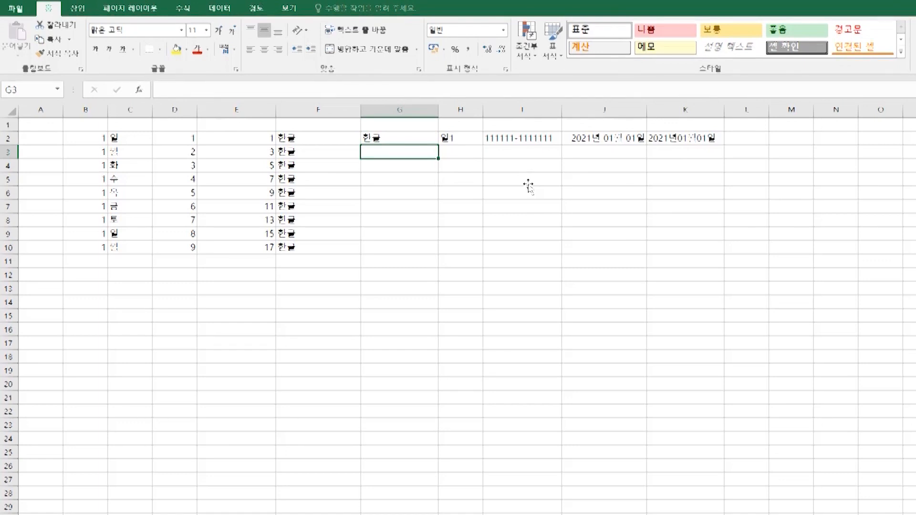
key("ctrl+z")
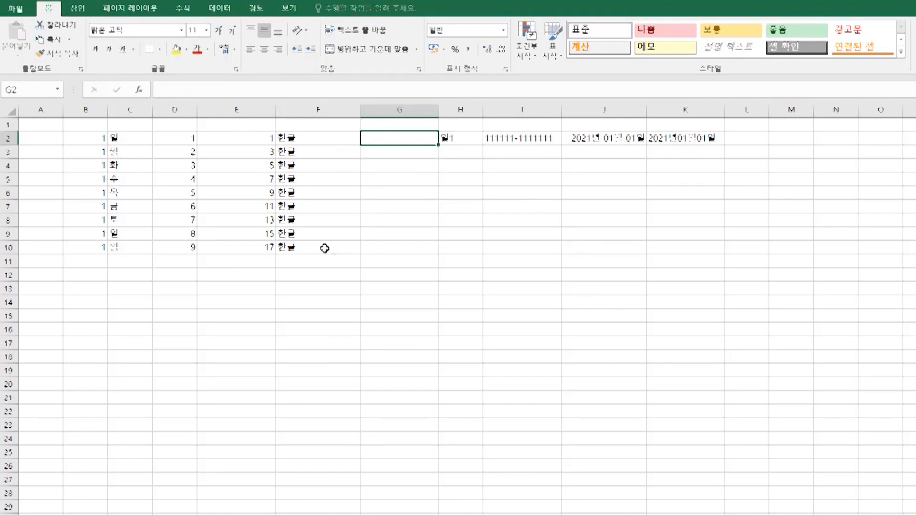
left_click(331, 315)
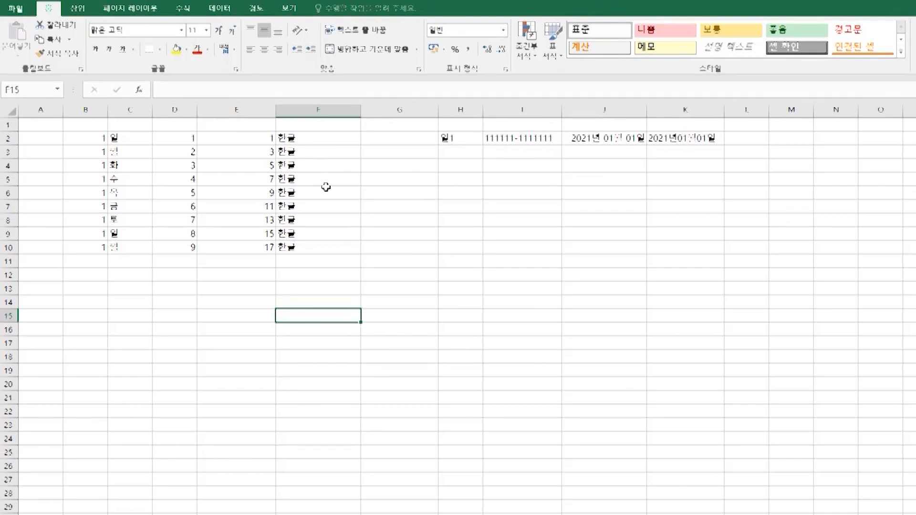
key("ctrl+s")
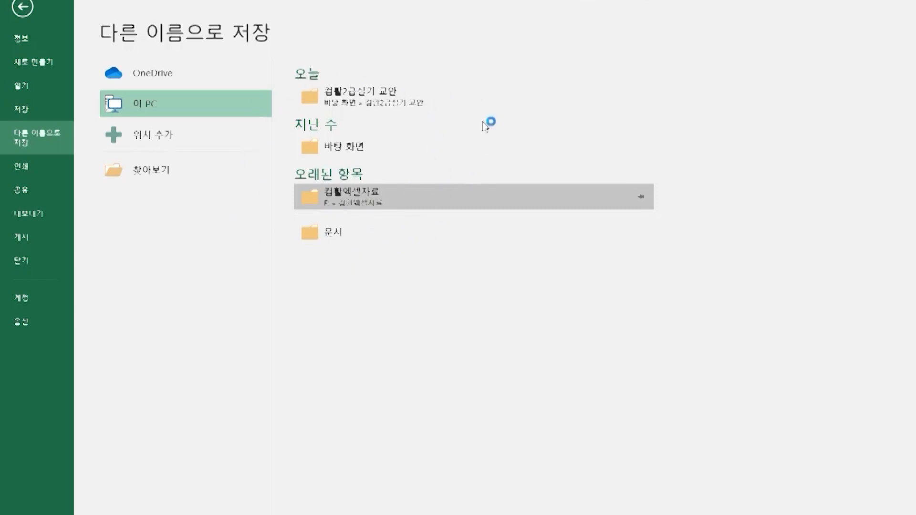
left_click(26, 7)
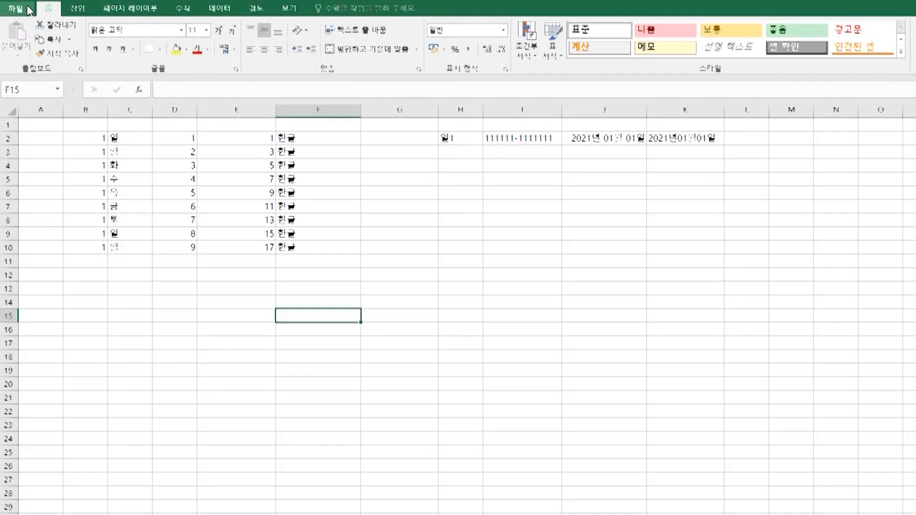